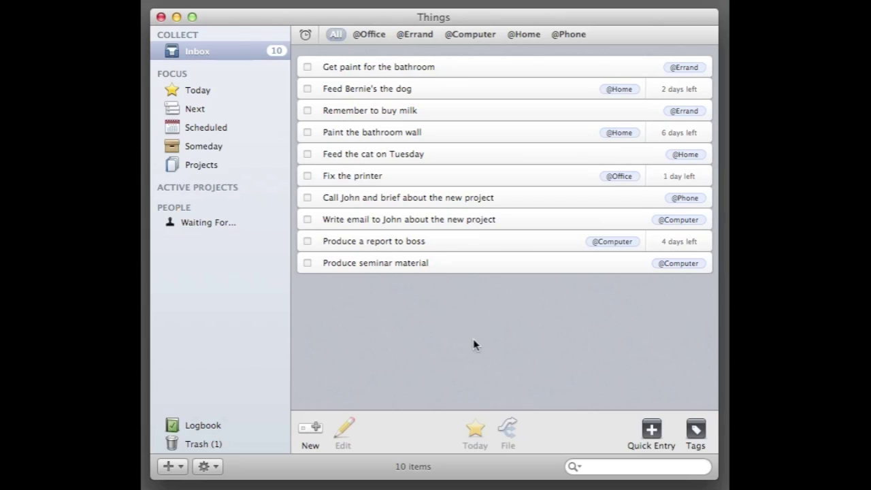
Move Get paint for the bathroom, Remember to buy milk, Call John and Write email to John into Today.
{"action": "left_click", "coordinate": [428, 71]}
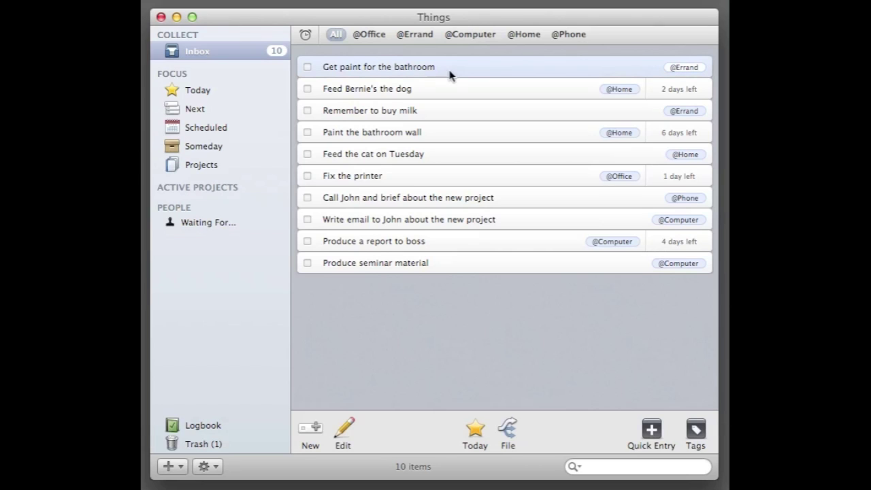
{"action": "left_click", "coordinate": [415, 111], "text": "super"}
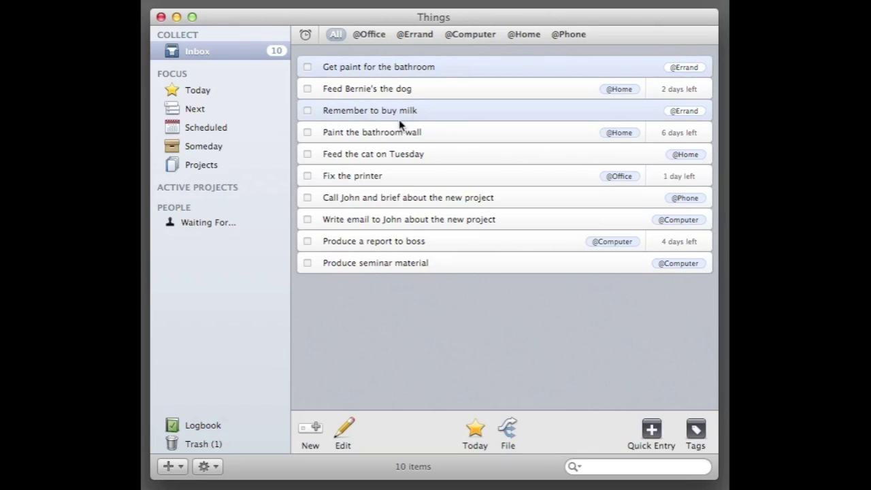
{"action": "left_click", "coordinate": [385, 197], "text": "super"}
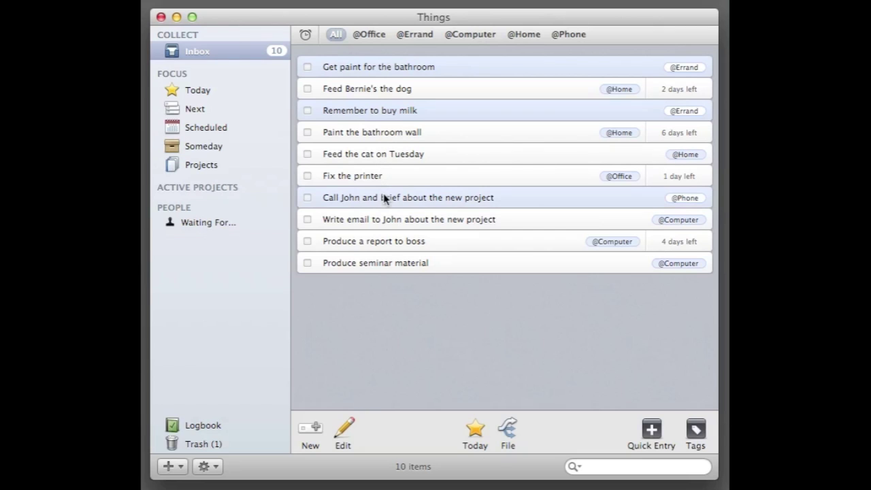
{"action": "left_click", "coordinate": [387, 222], "text": "super"}
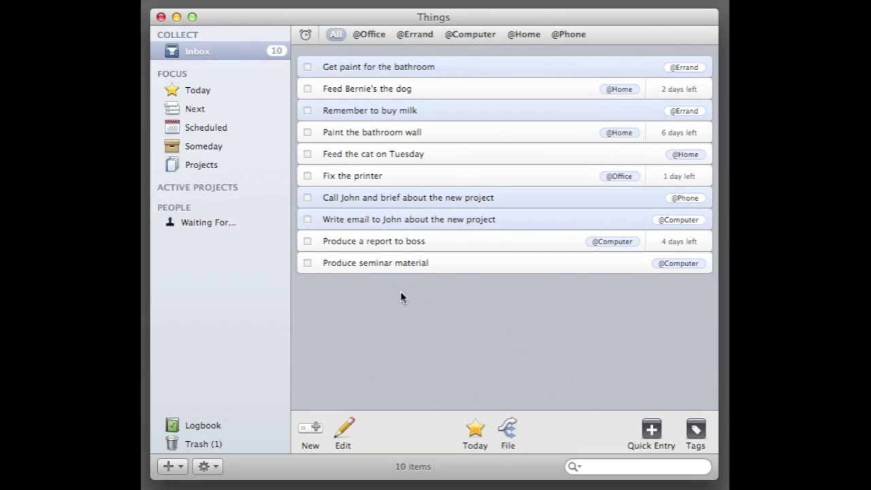
{"action": "left_click_drag", "start_coordinate": [328, 67], "coordinate": [231, 90]}
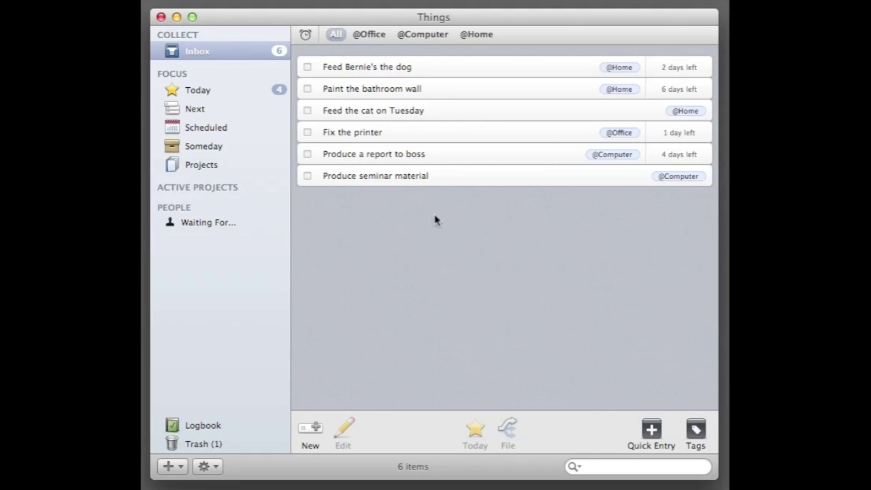
Schedule Fix the printer to come back for review in 1 day.
{"action": "left_click", "coordinate": [371, 134]}
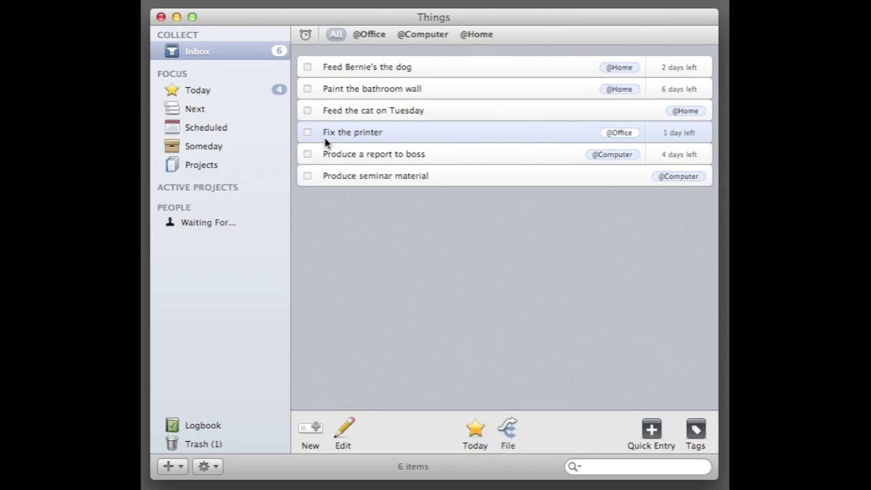
{"action": "left_click_drag", "start_coordinate": [361, 136], "coordinate": [226, 128]}
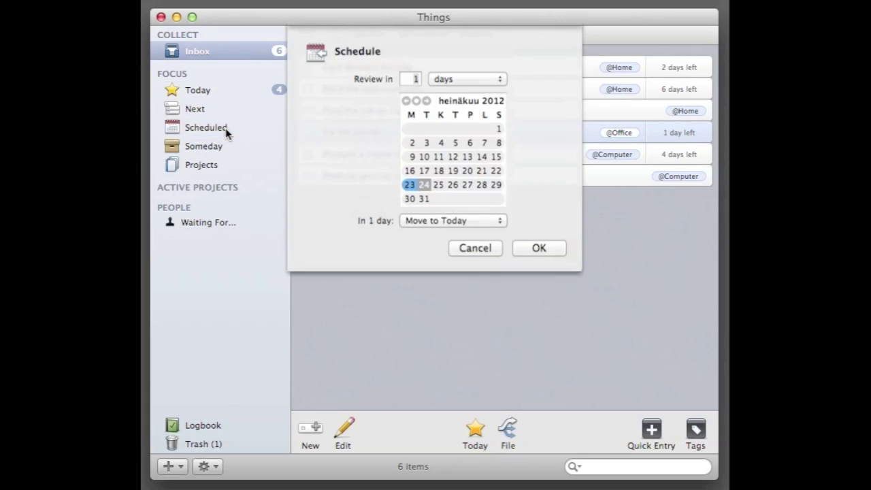
{"action": "left_click", "coordinate": [551, 255]}
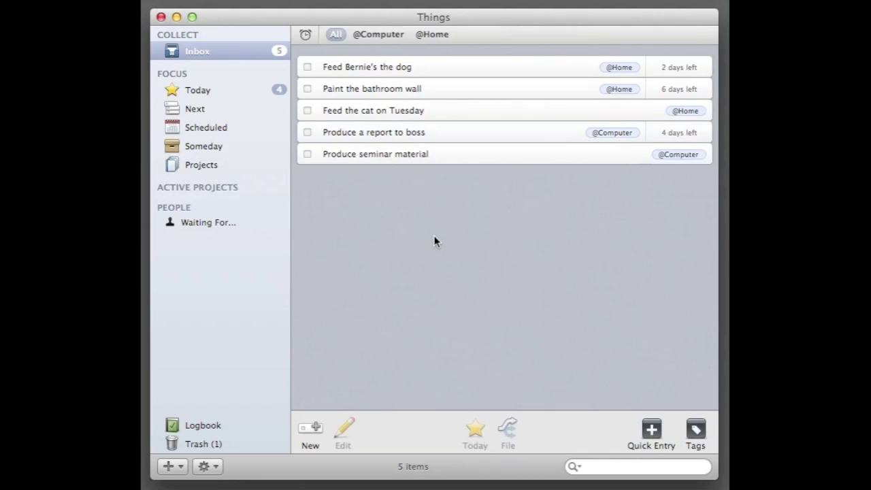
Mark Feed the cat on Tuesday as Waiting For, confirm it appears under Next, and return to the Inbox.
{"action": "left_click", "coordinate": [366, 117]}
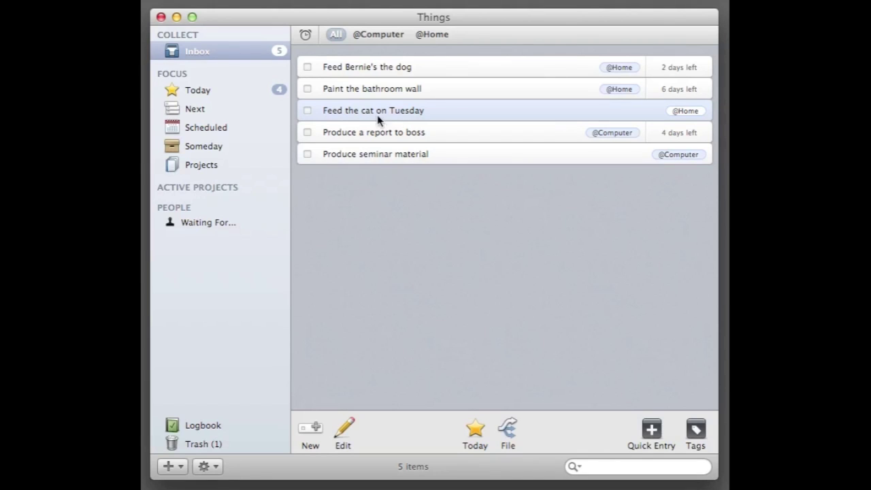
{"action": "left_click_drag", "start_coordinate": [392, 117], "coordinate": [239, 226]}
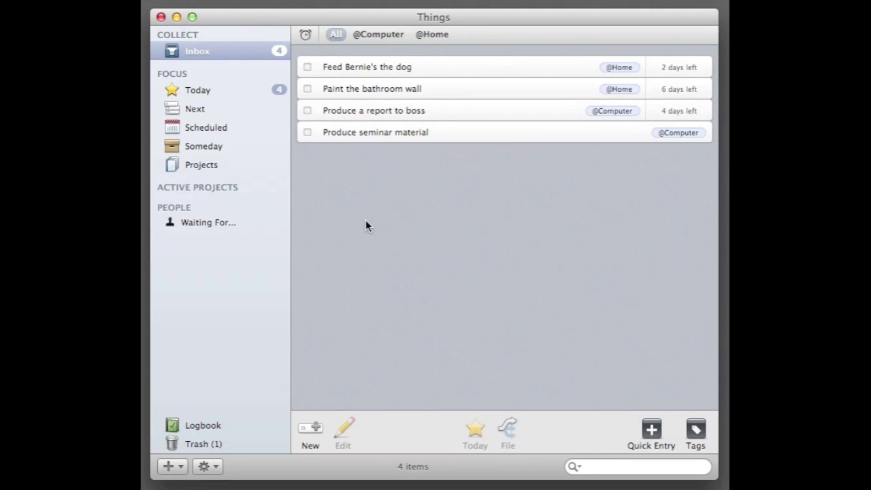
{"action": "left_click", "coordinate": [203, 107]}
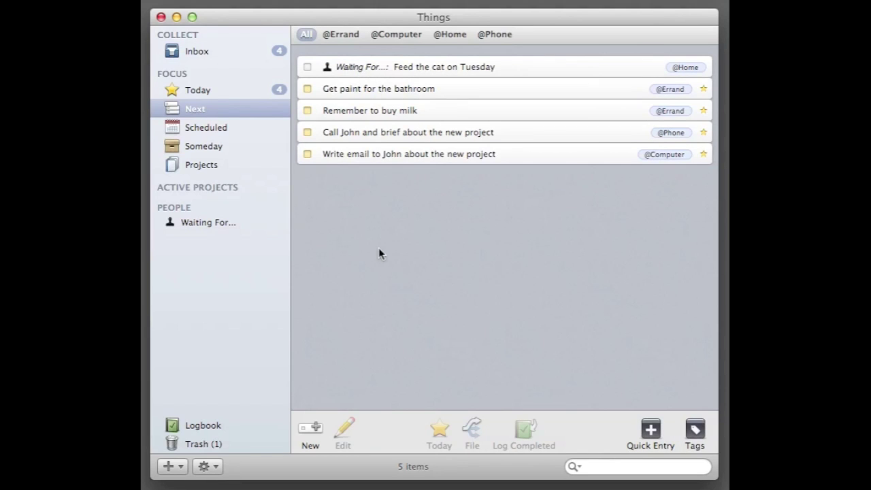
{"action": "left_click", "coordinate": [206, 53]}
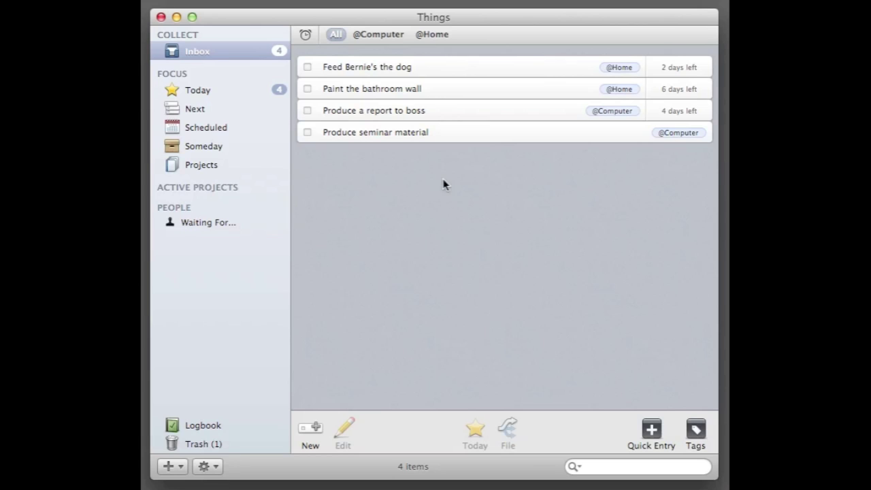
Schedule Feed Bernie's the dog for review in 1 day using Cmd-S.
{"action": "left_click", "coordinate": [406, 71]}
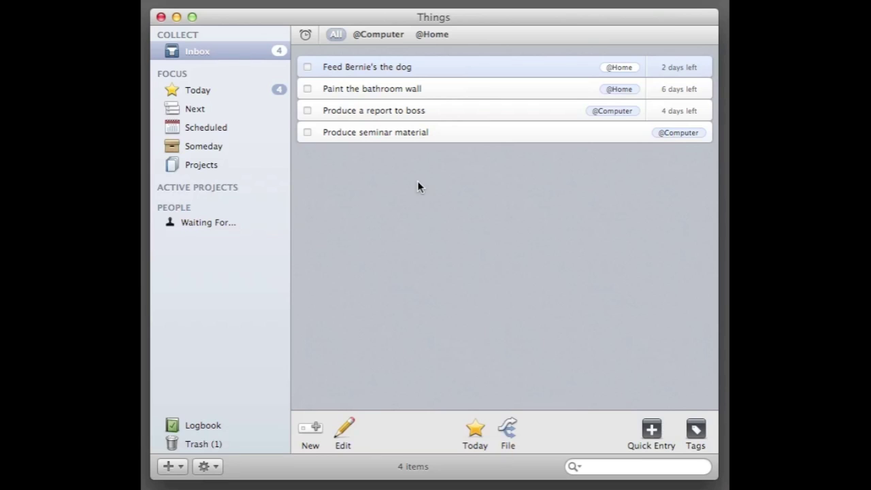
{"action": "key", "text": "super+s"}
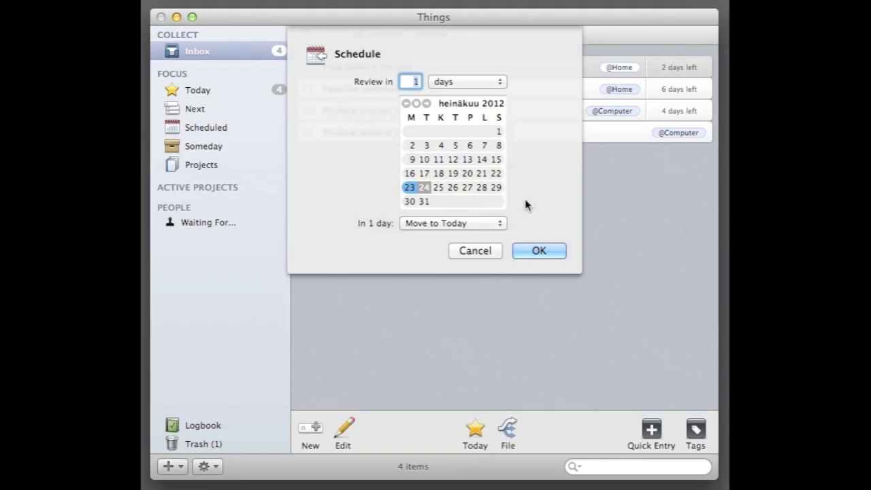
{"action": "left_click", "coordinate": [539, 253]}
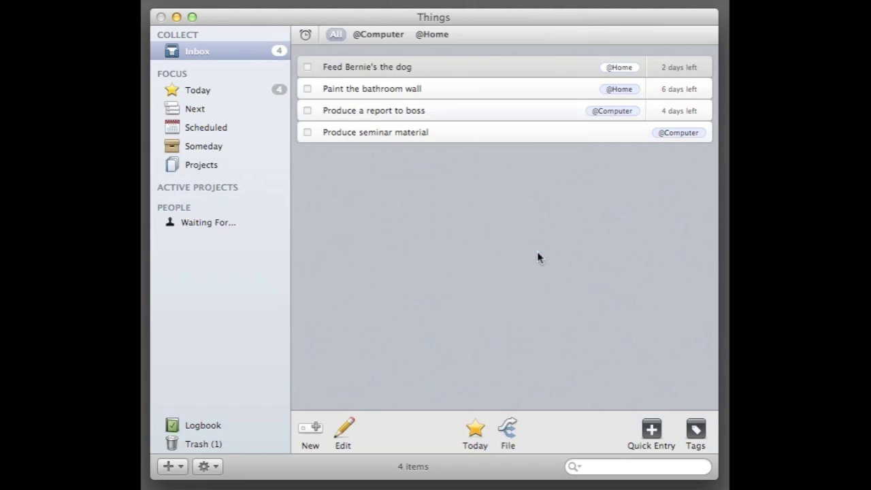
{"action": "left_click", "coordinate": [421, 214]}
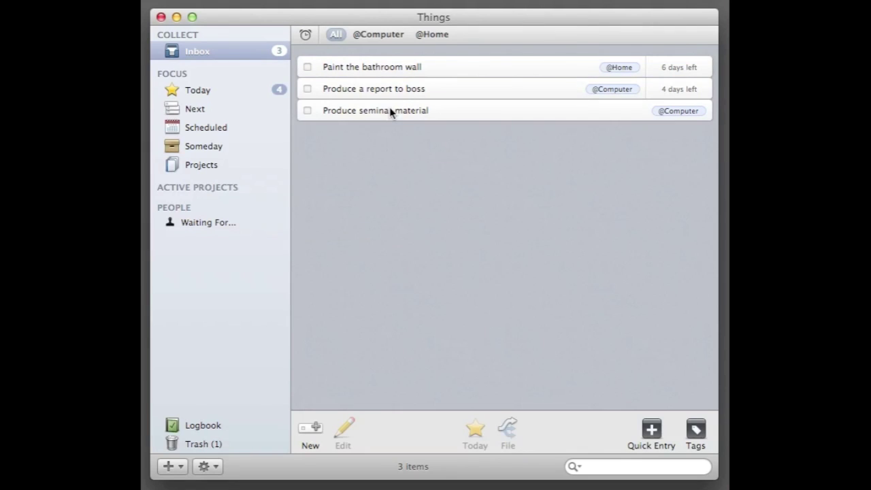
Pick out Produce a report to boss among the Inbox tasks and glance at its details.
{"action": "left_click", "coordinate": [408, 70]}
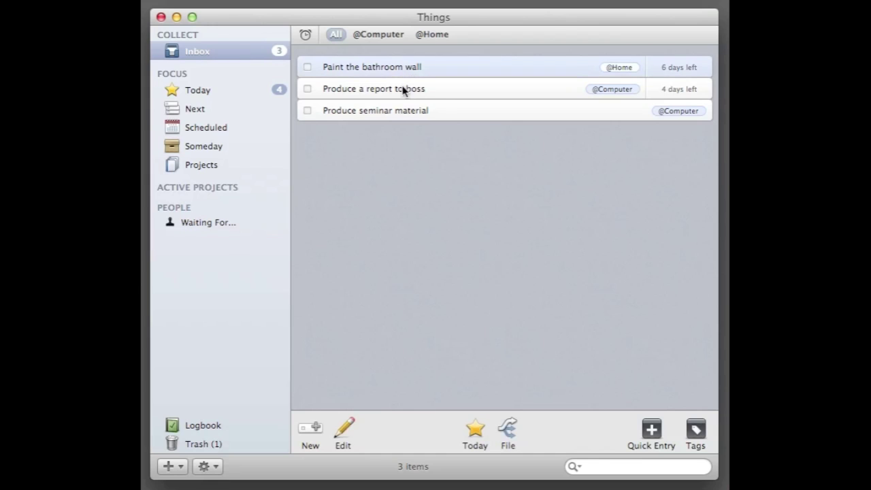
{"action": "left_click", "coordinate": [403, 91]}
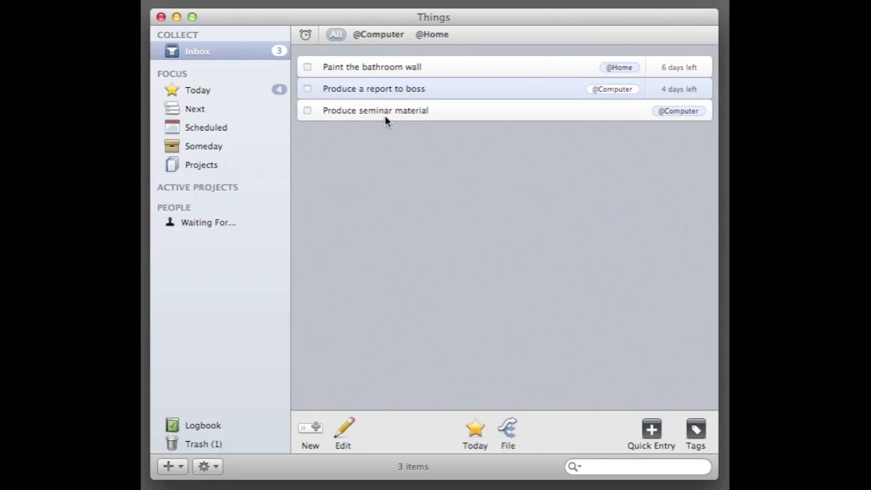
{"action": "left_click", "coordinate": [405, 112]}
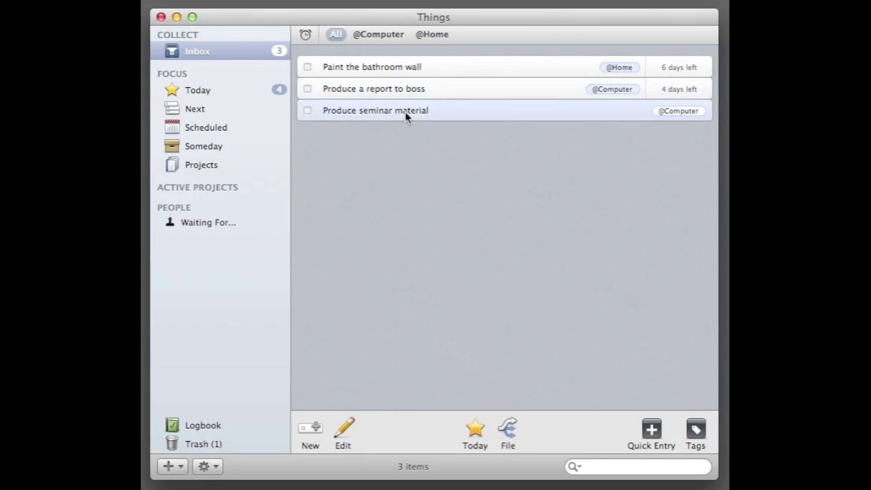
{"action": "left_click", "coordinate": [410, 149]}
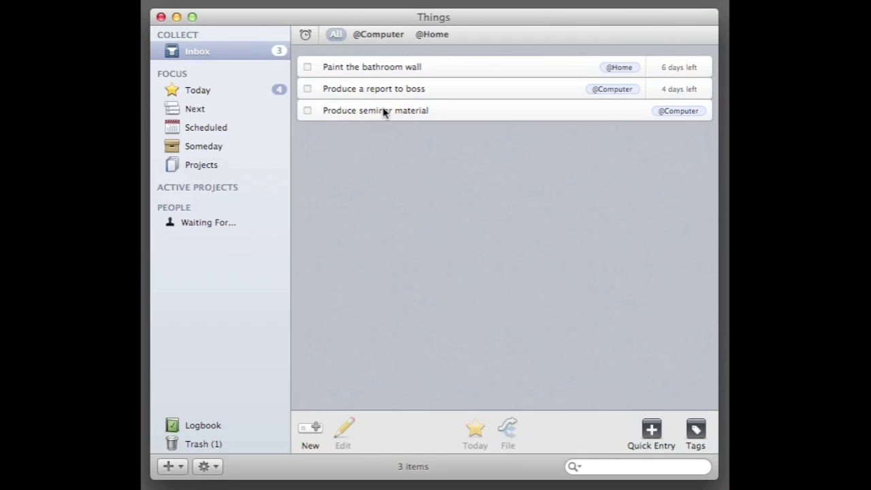
{"action": "double_click", "coordinate": [376, 90]}
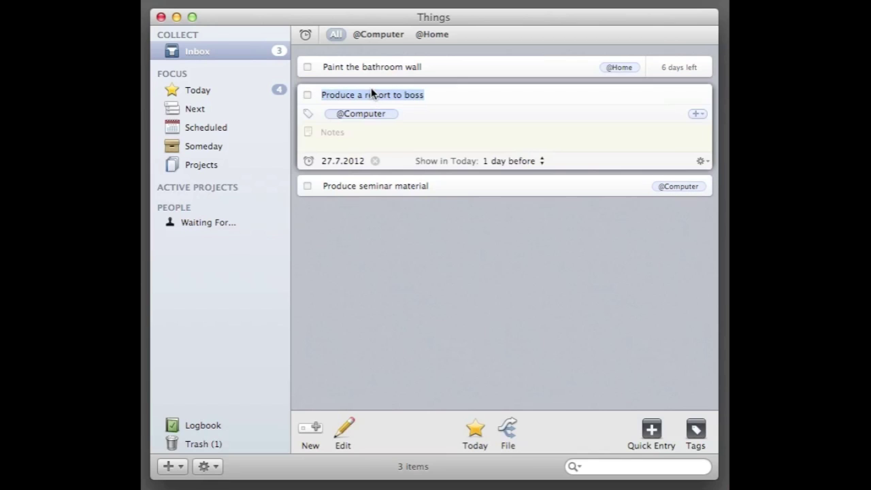
{"action": "left_click", "coordinate": [428, 238]}
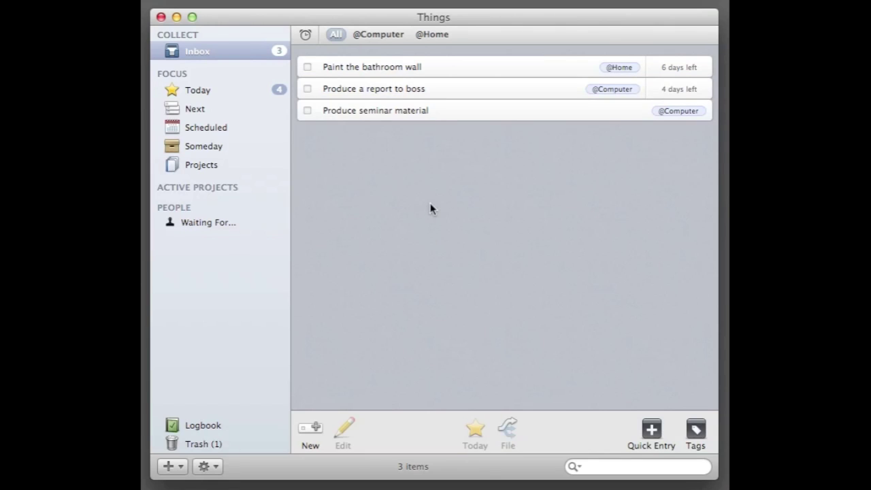
Schedule Produce a report to boss for the 26th, 3 days from now.
{"action": "left_click", "coordinate": [397, 89]}
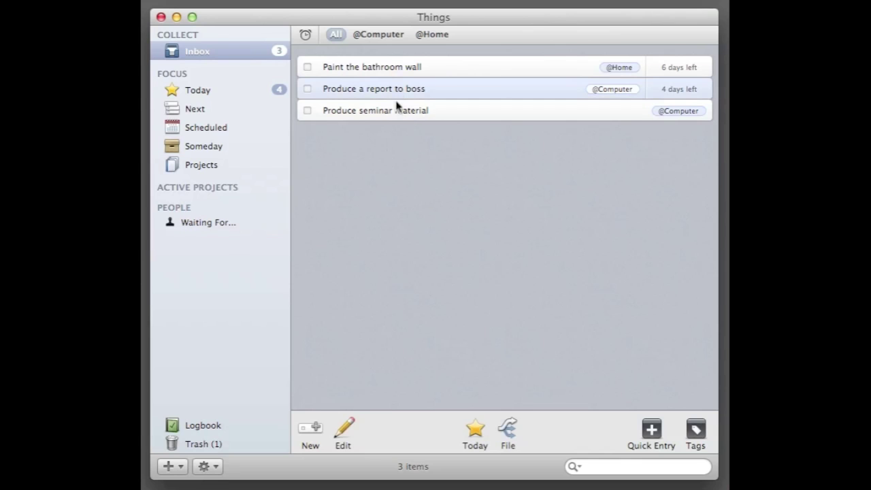
{"action": "key", "text": "super+s"}
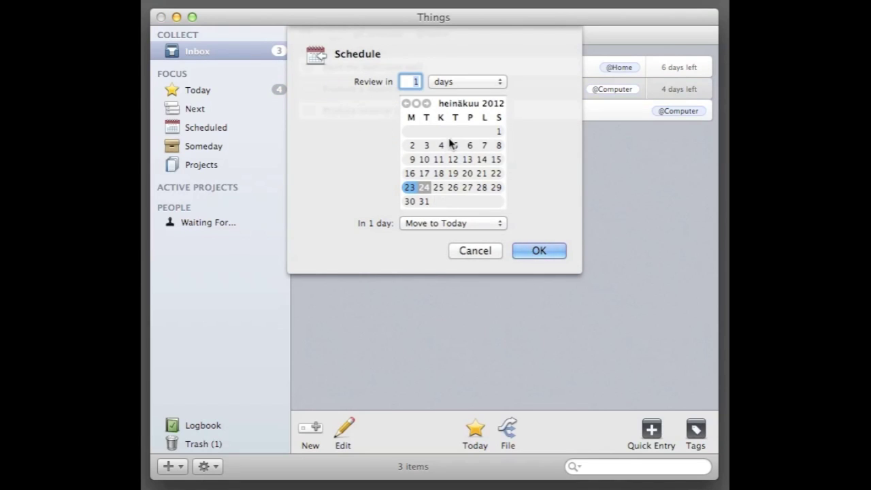
{"action": "left_click", "coordinate": [454, 189]}
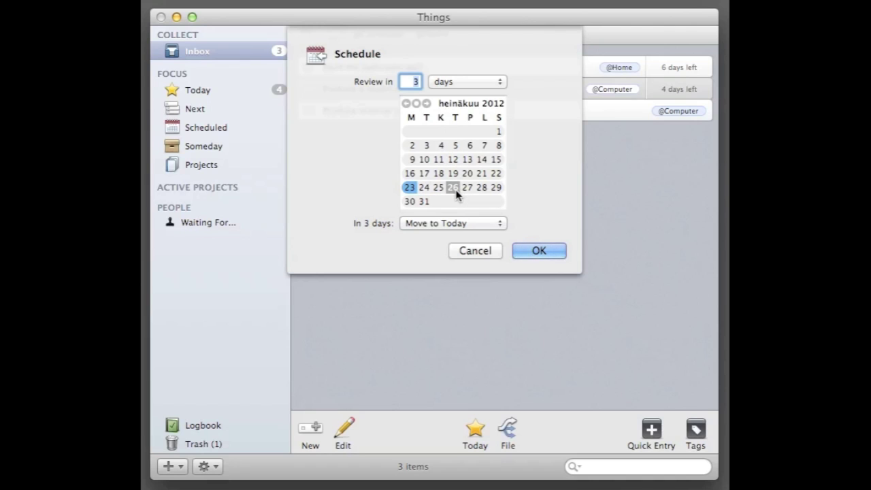
{"action": "left_click", "coordinate": [535, 249]}
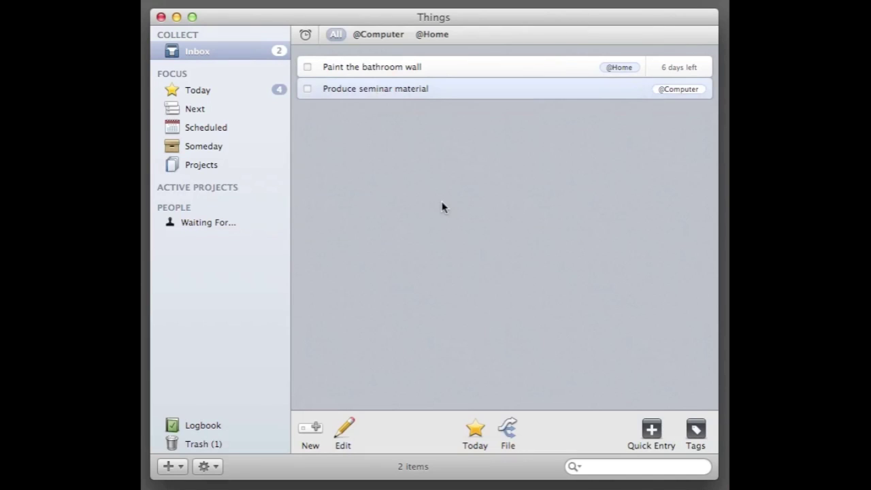
{"action": "left_click", "coordinate": [442, 207]}
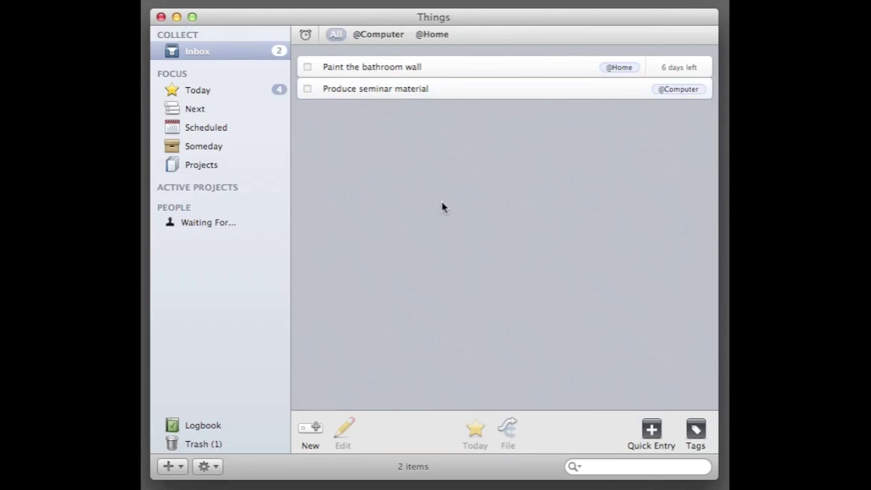
Schedule Paint the bathroom wall for the 28th, 5 days from now.
{"action": "left_click", "coordinate": [385, 68]}
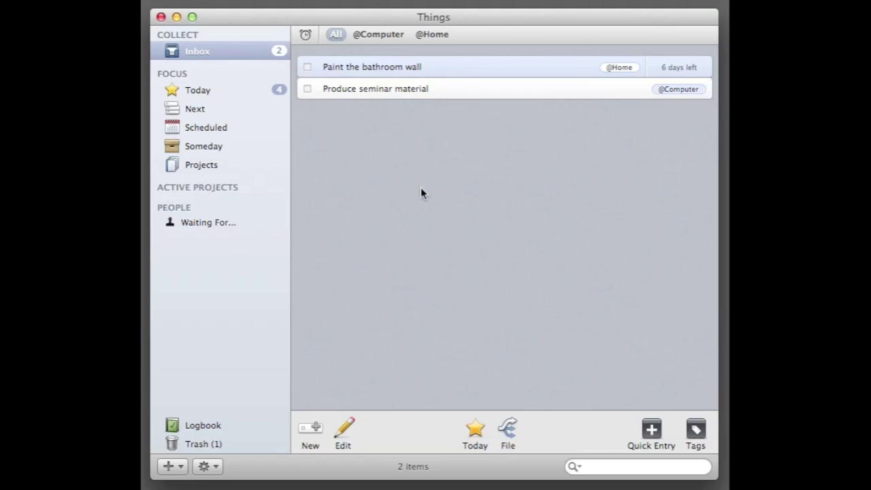
{"action": "key", "text": "super+s"}
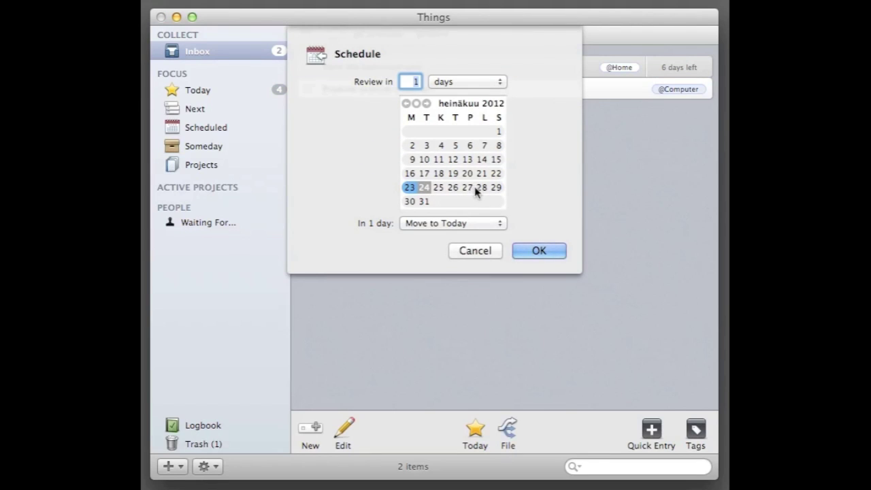
{"action": "left_click", "coordinate": [481, 189]}
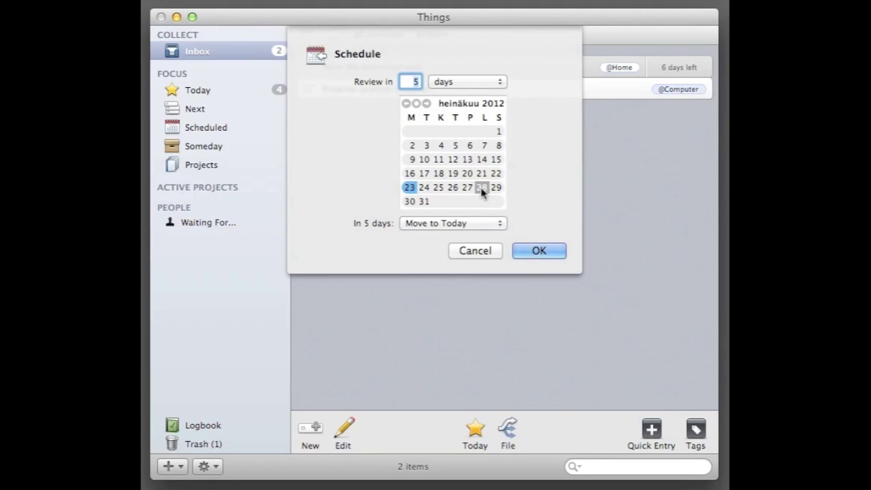
{"action": "left_click", "coordinate": [539, 252]}
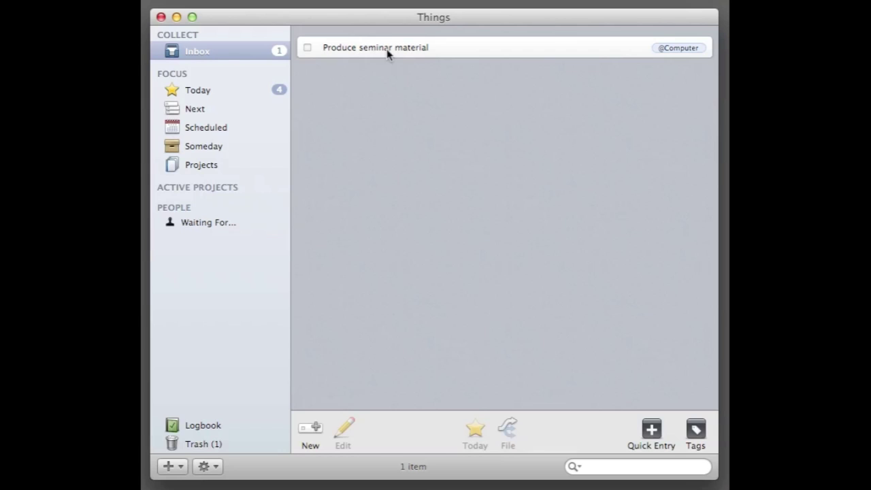
Move Produce seminar material into Next and view the six-item Next list.
{"action": "left_click_drag", "start_coordinate": [387, 53], "coordinate": [246, 115]}
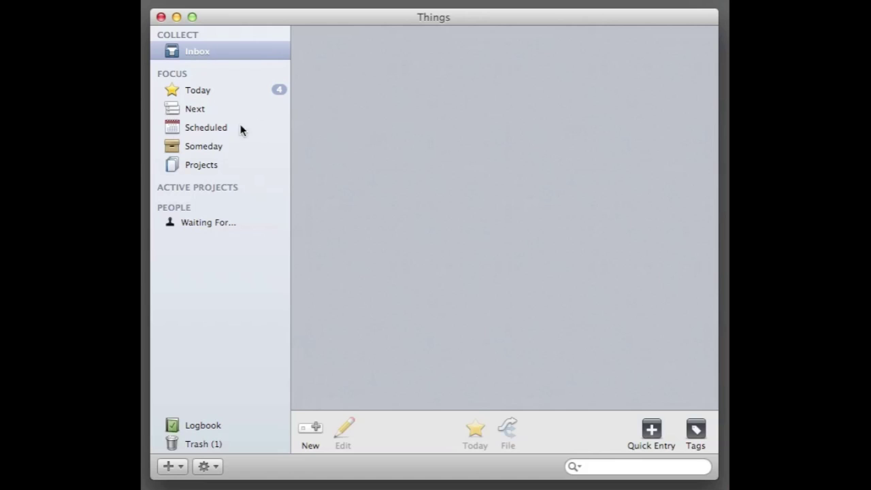
{"action": "left_click", "coordinate": [200, 109]}
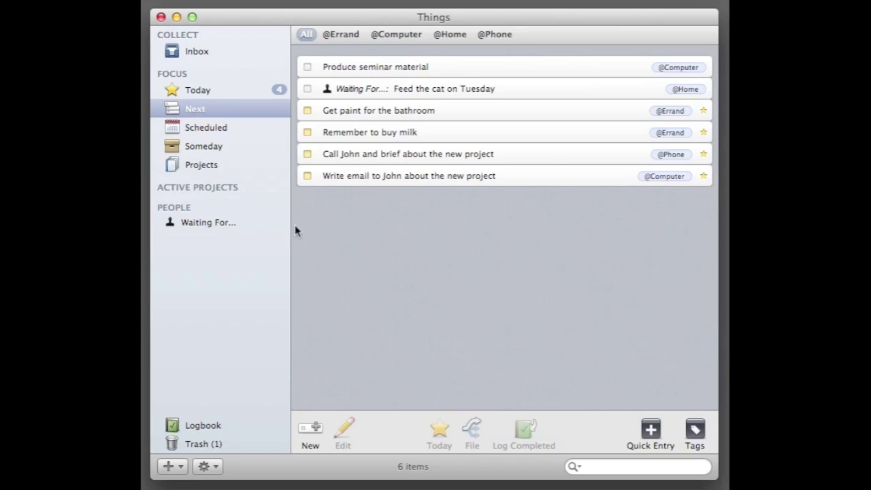
Look over the four Scheduled items and the Next list, then show Today's four starred tasks.
{"action": "left_click", "coordinate": [210, 129]}
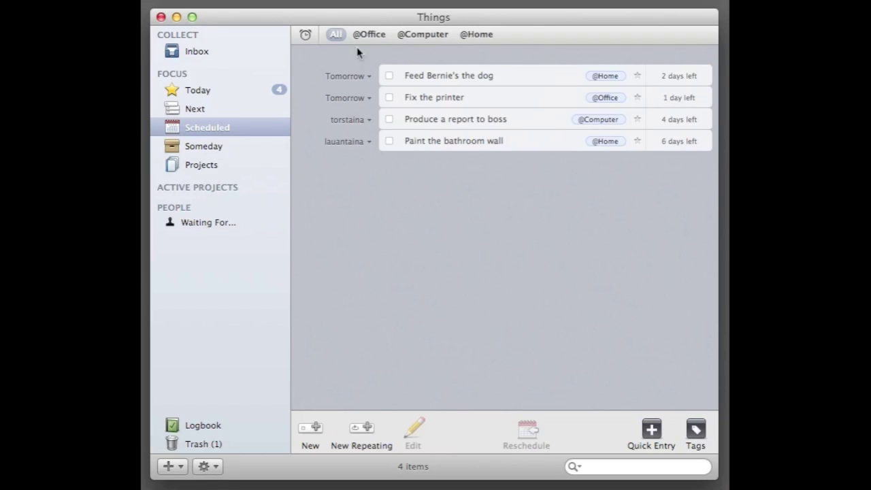
{"action": "left_click", "coordinate": [199, 109]}
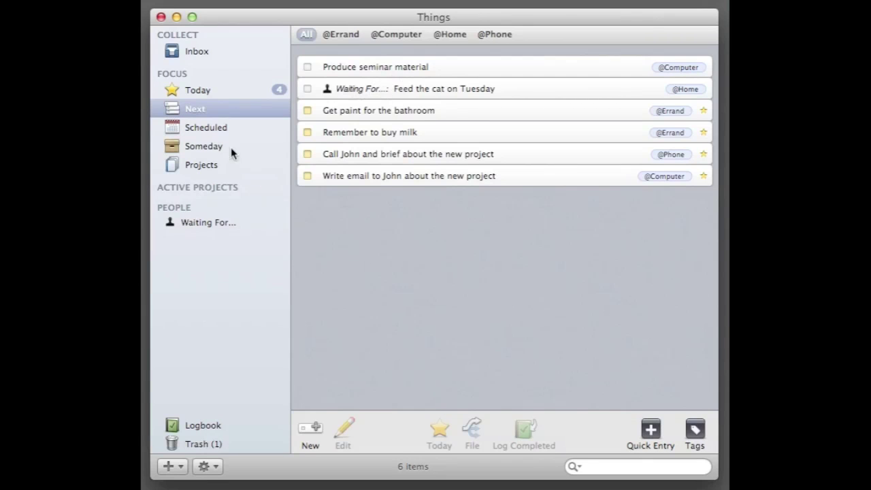
{"action": "left_click", "coordinate": [203, 92]}
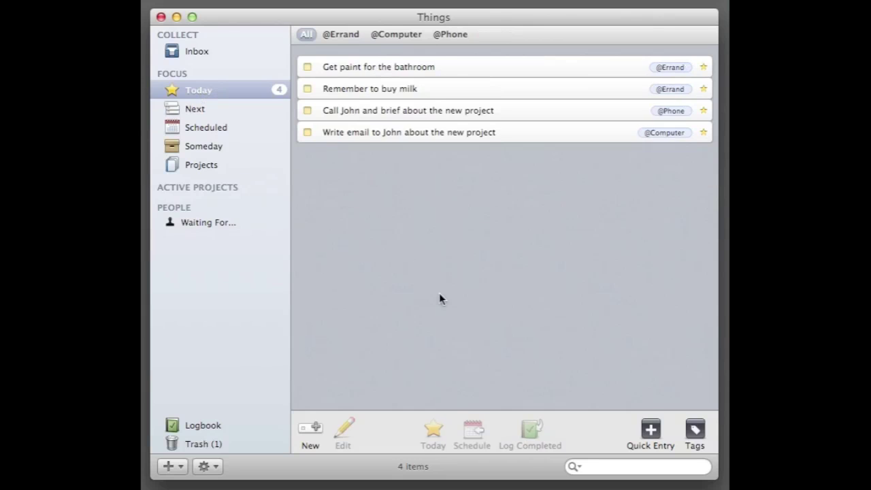